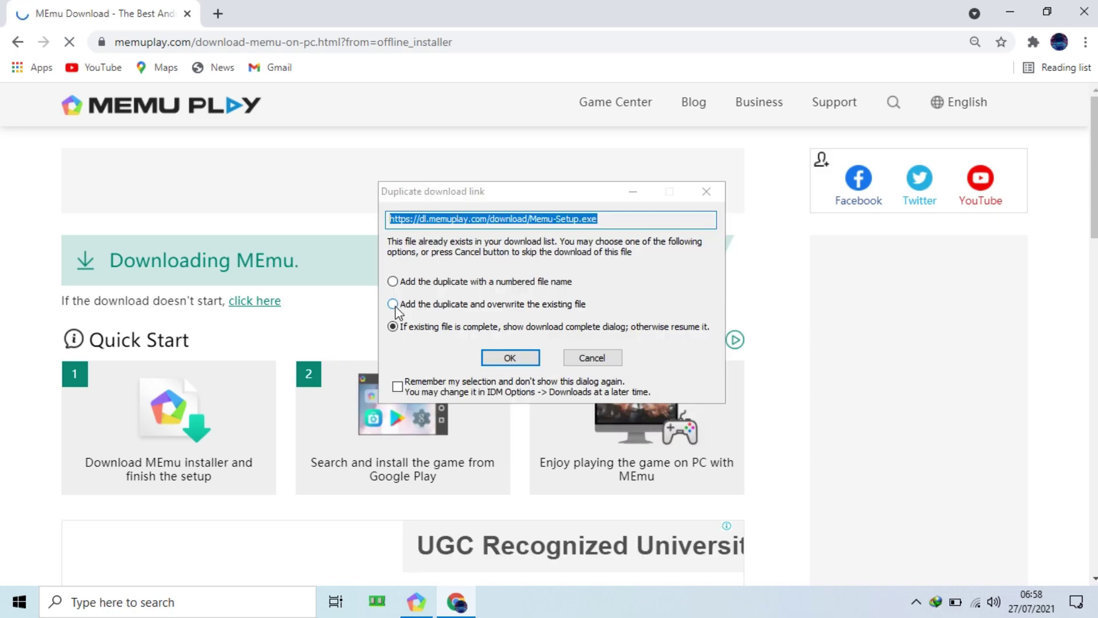
- Cancel the duplicate download of Memu-Setup.exe and minimise the browser
click(570, 364)
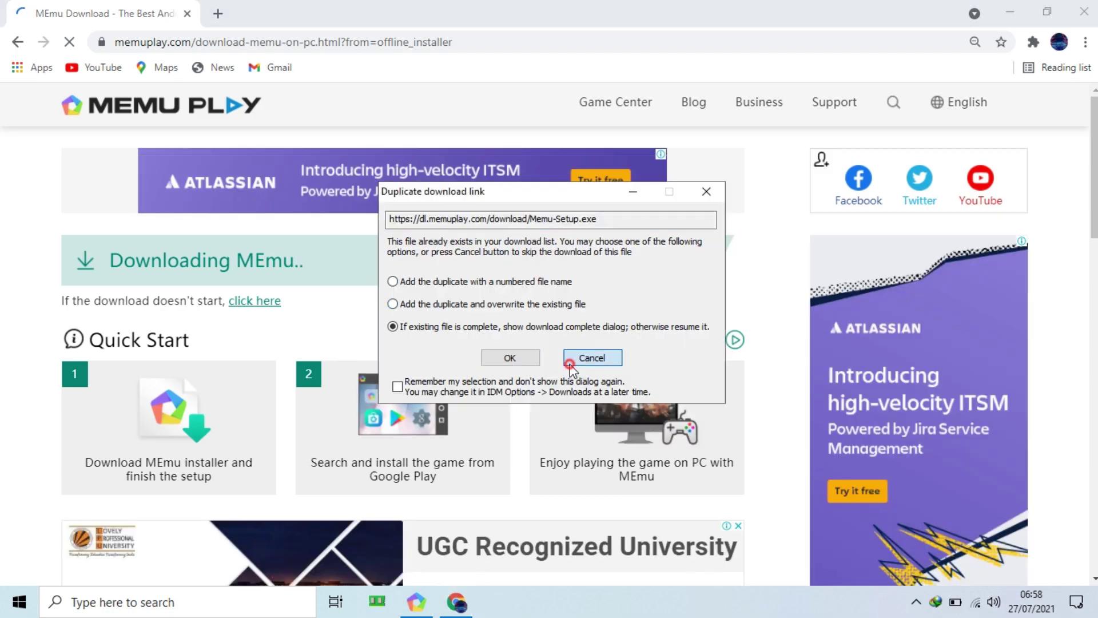
click(1010, 11)
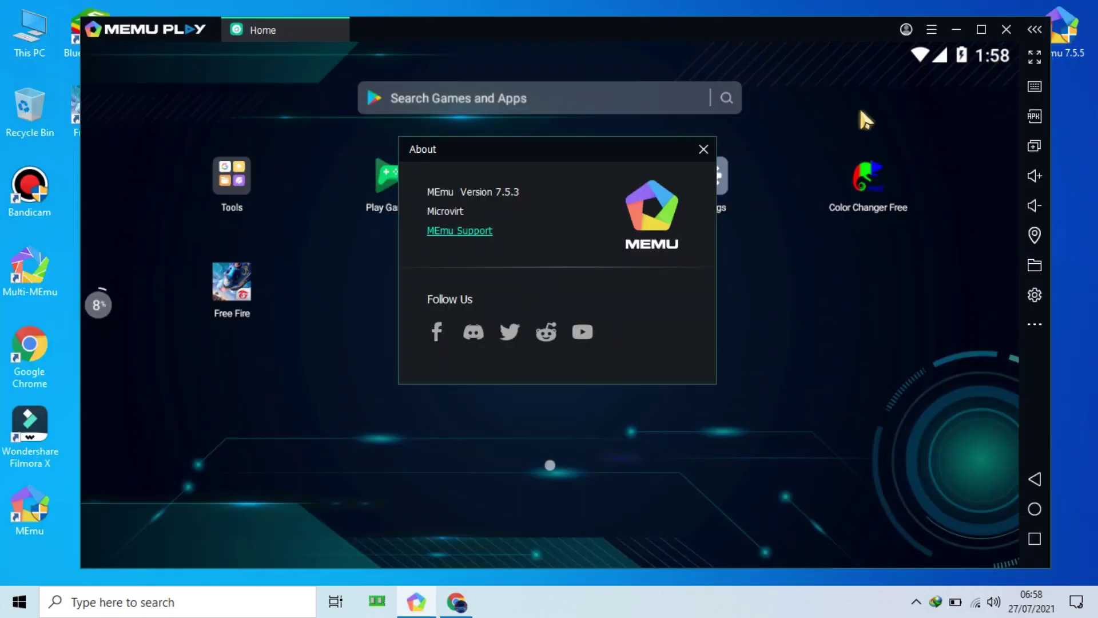
- Close the emulator's About window and the browser, leaving the desktop clear
click(703, 149)
click(457, 602)
click(1082, 11)
click(1040, 27)
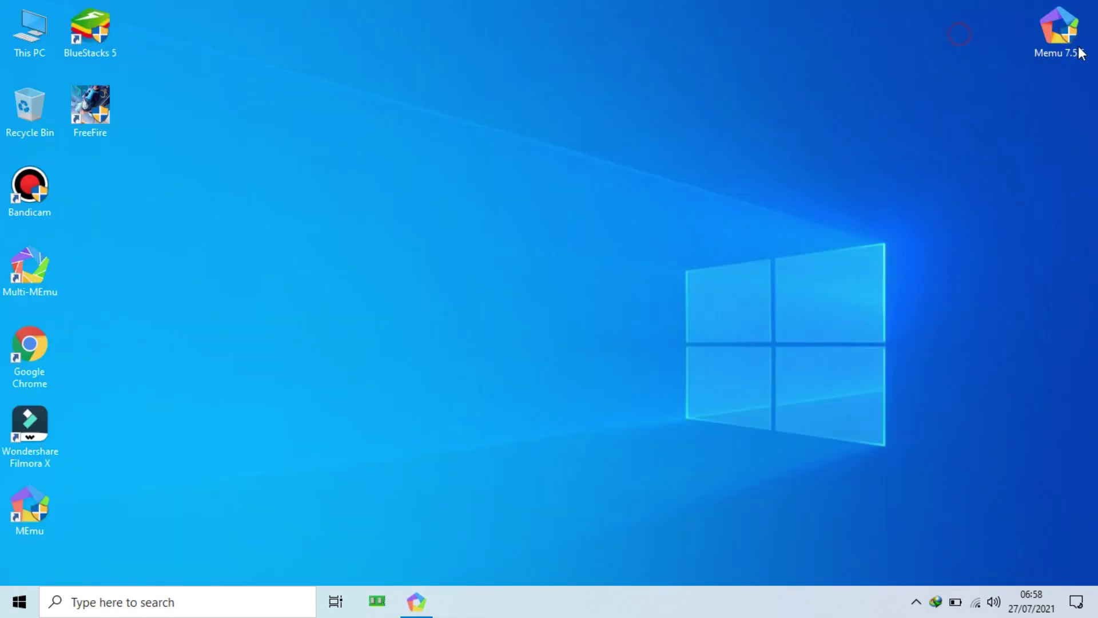
right_click(1039, 36)
click(1036, 58)
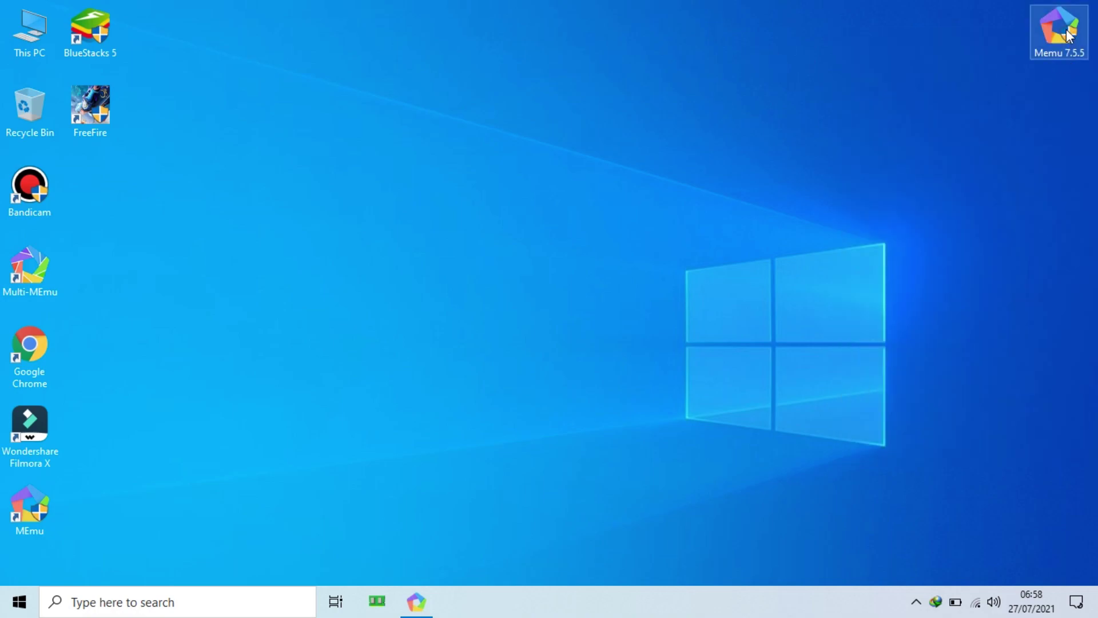
- Bring the MEmu emulator back up, shut it down and refresh the desktop
click(417, 602)
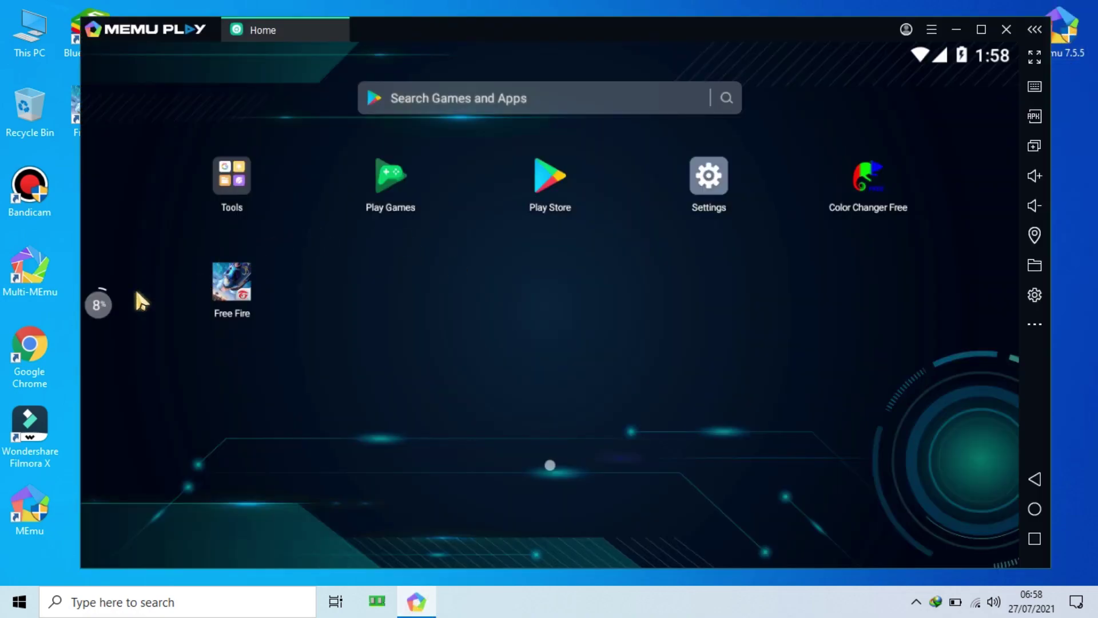
click(956, 29)
click(408, 592)
click(1006, 29)
right_click(485, 176)
click(529, 223)
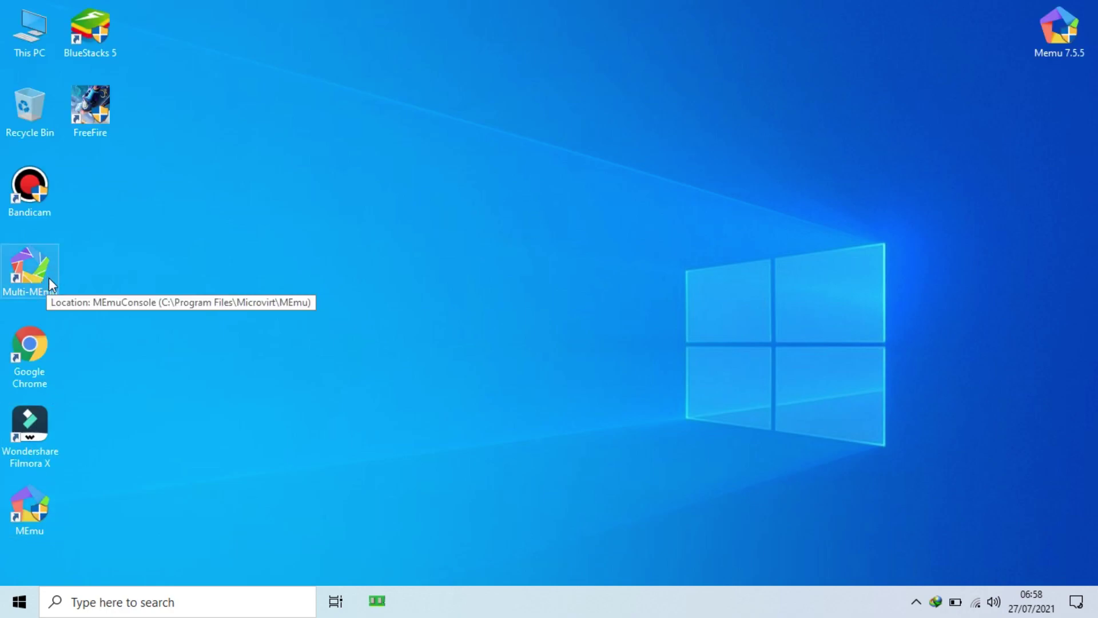
- Open the Multiple Instance Manager and check the MEmu instance's engine settings
right_click(259, 277)
click(337, 326)
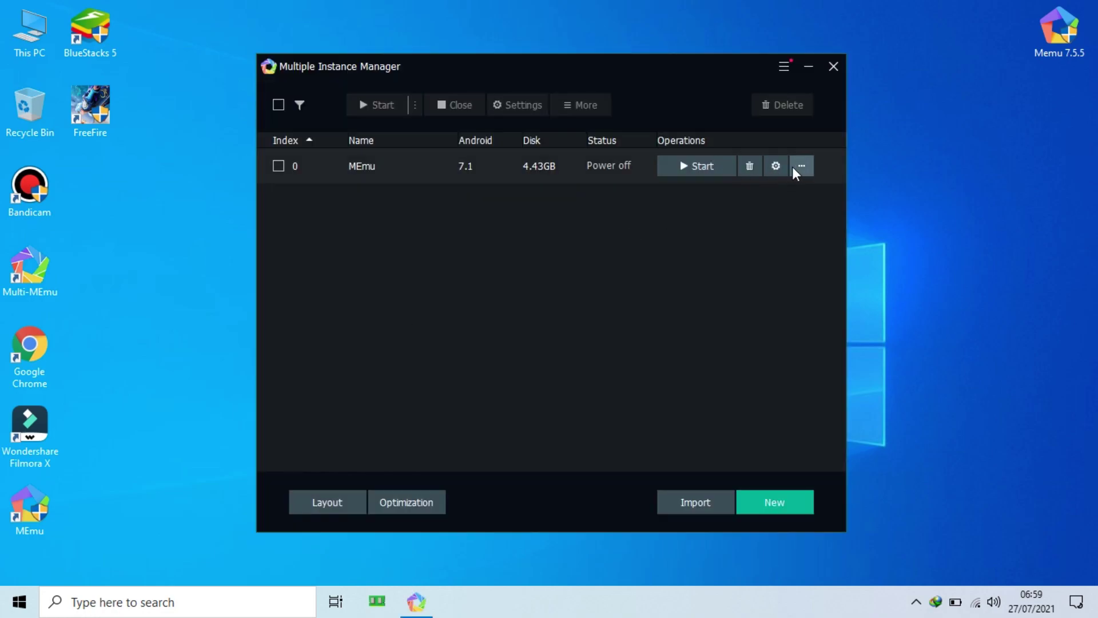
click(770, 166)
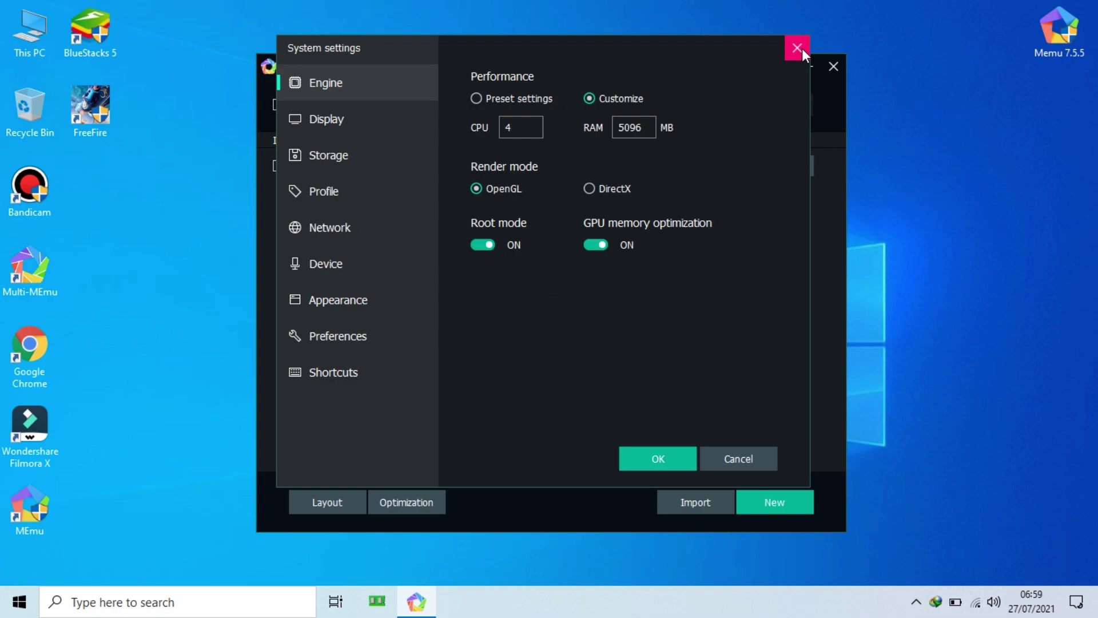
click(799, 45)
- Clean up the MEmu instance and close the Multiple Instance Manager
click(801, 156)
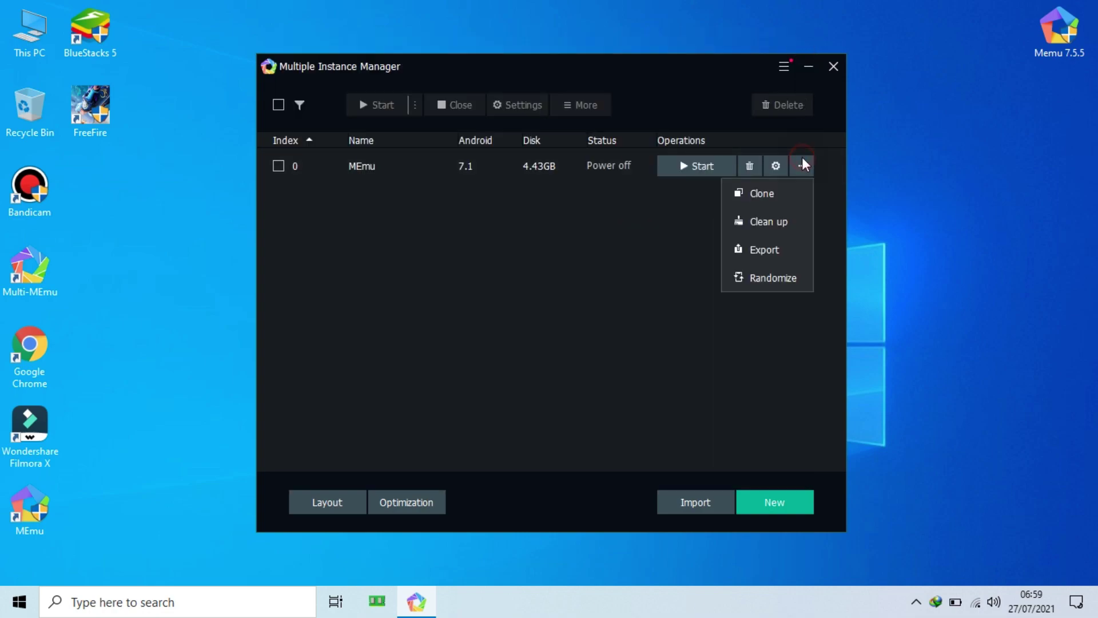
click(778, 212)
click(628, 306)
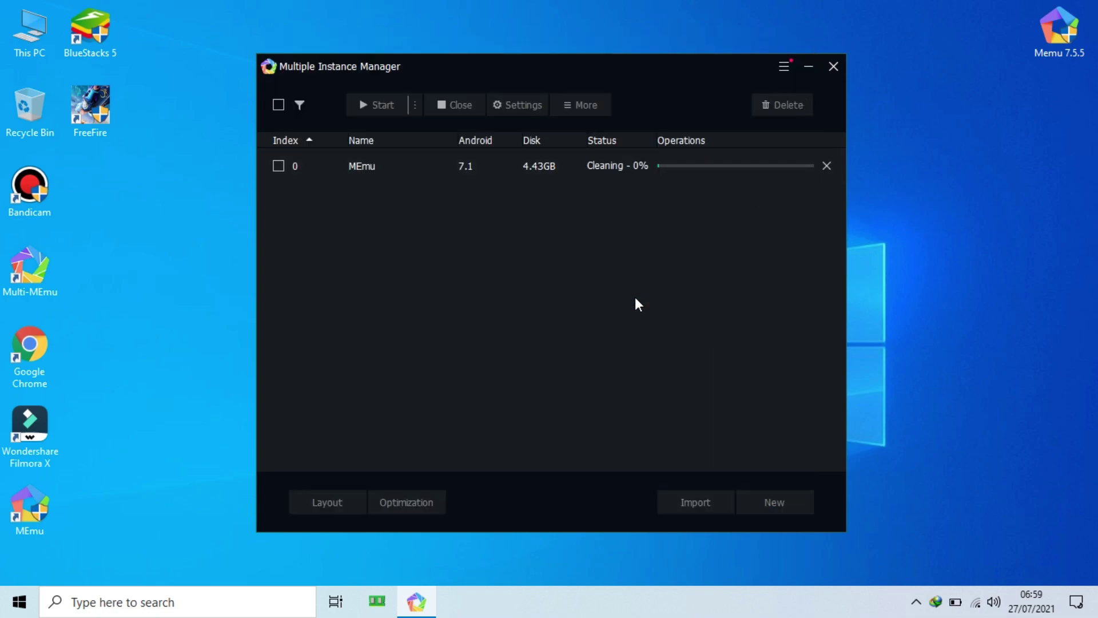
click(599, 298)
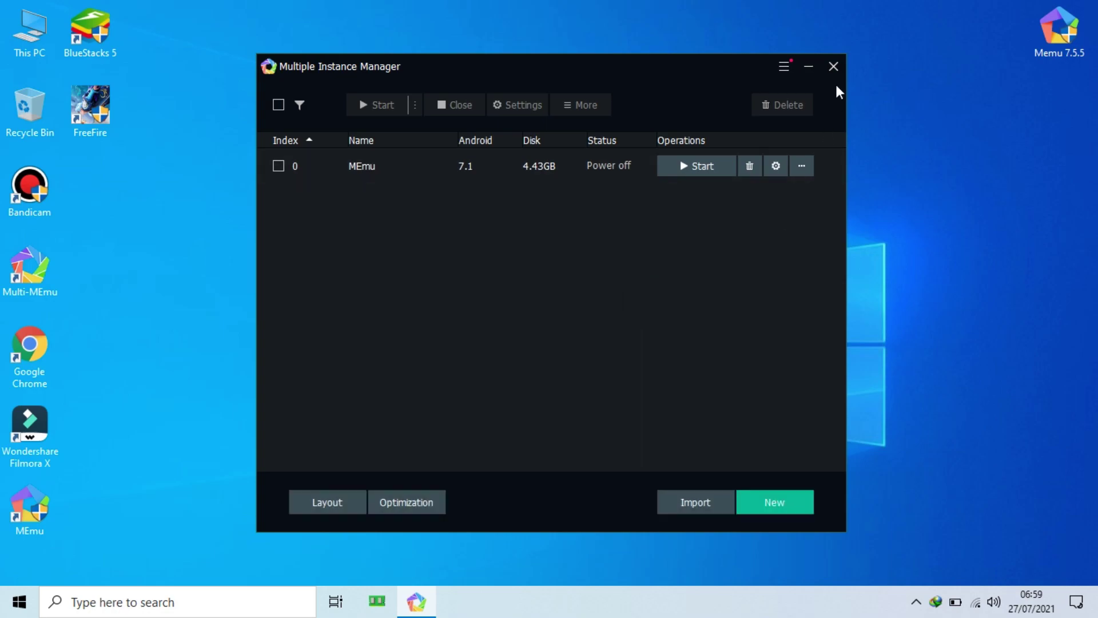
click(833, 67)
right_click(697, 104)
click(722, 150)
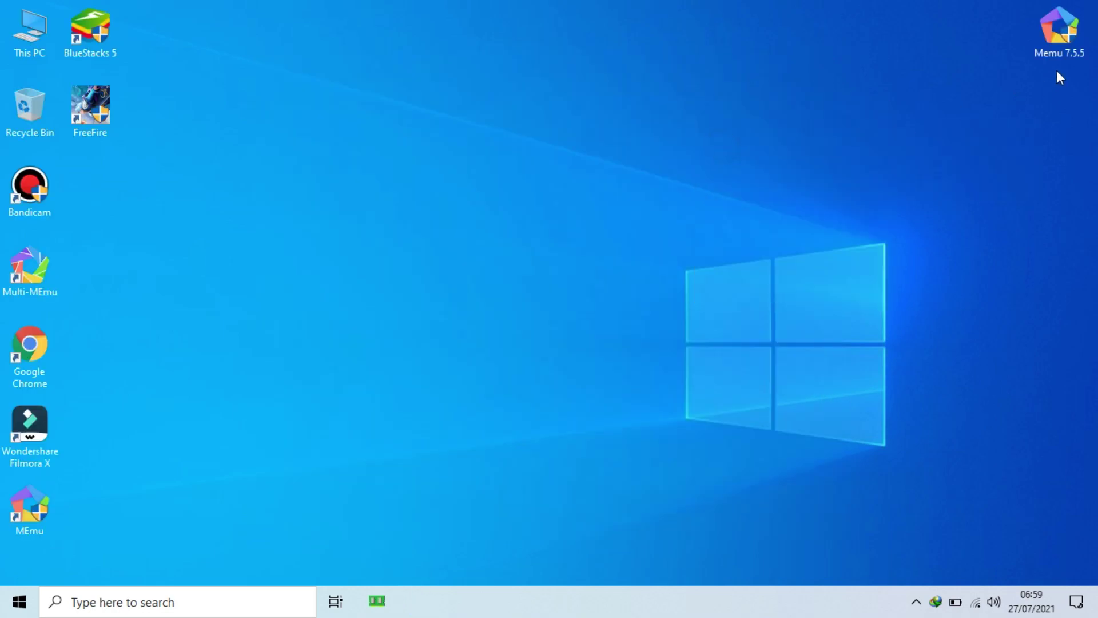
- Run the Memu 7.5.5 installer from the desktop and start the upgrade install with the option to retain data selected
right_click(1046, 48)
click(978, 76)
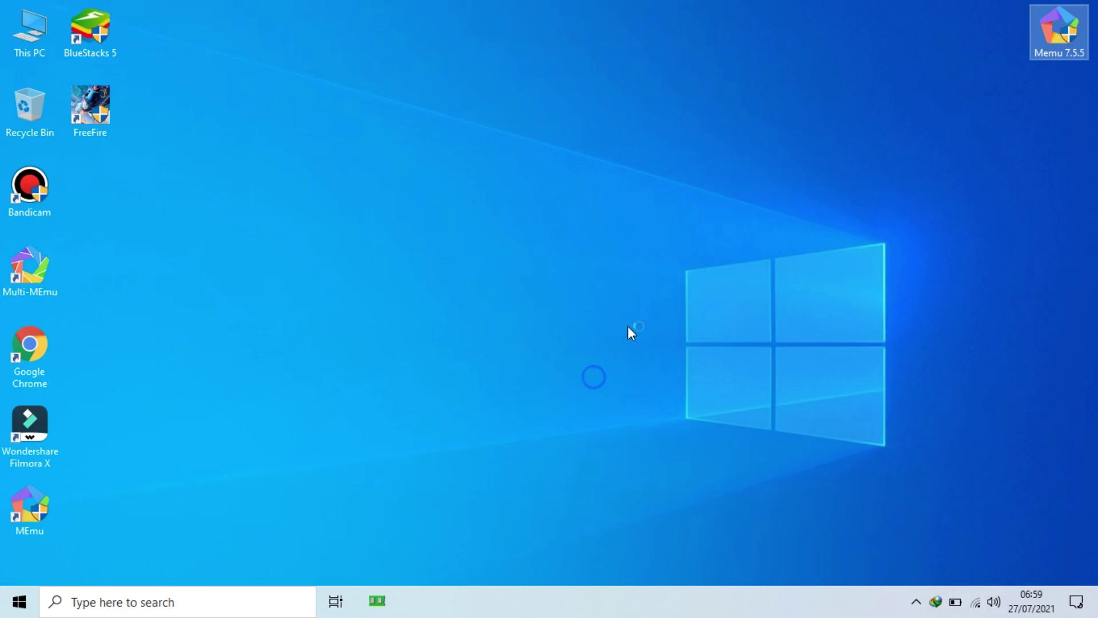
click(529, 417)
right_click(528, 413)
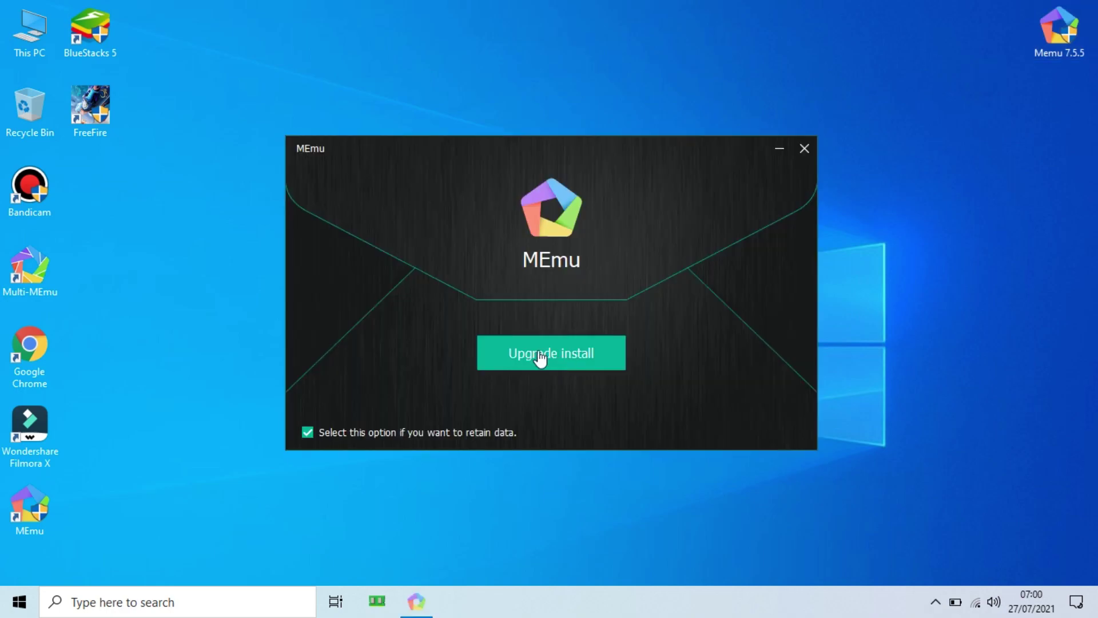
click(539, 286)
right_click(836, 275)
click(857, 318)
right_click(879, 276)
click(904, 318)
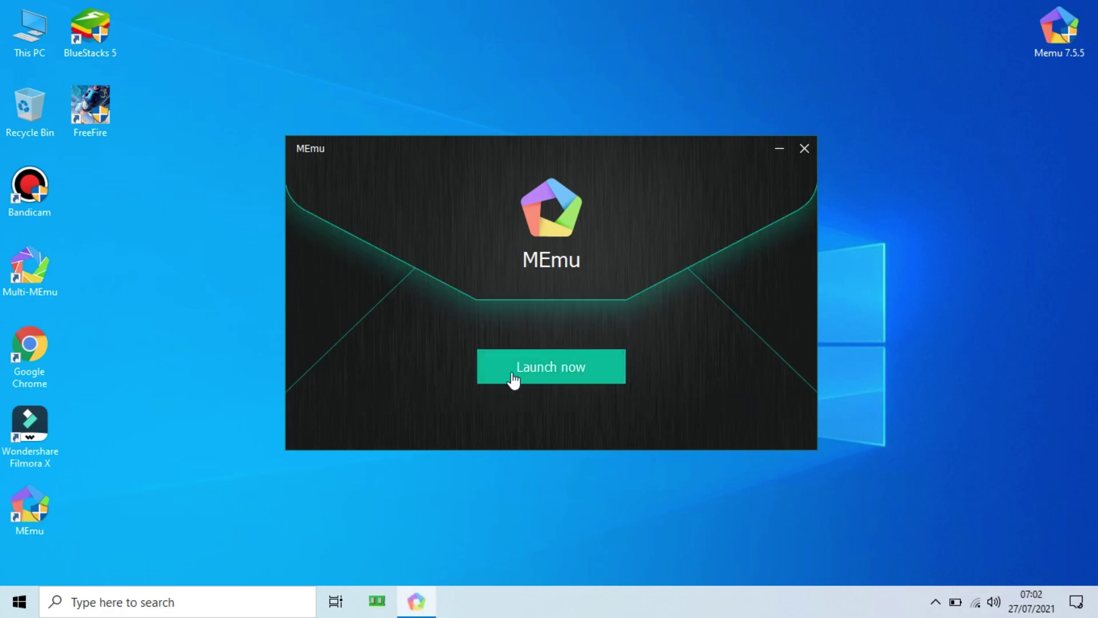
- Launch the upgraded MEmu from the finished installer and refresh the desktop while it starts
click(521, 371)
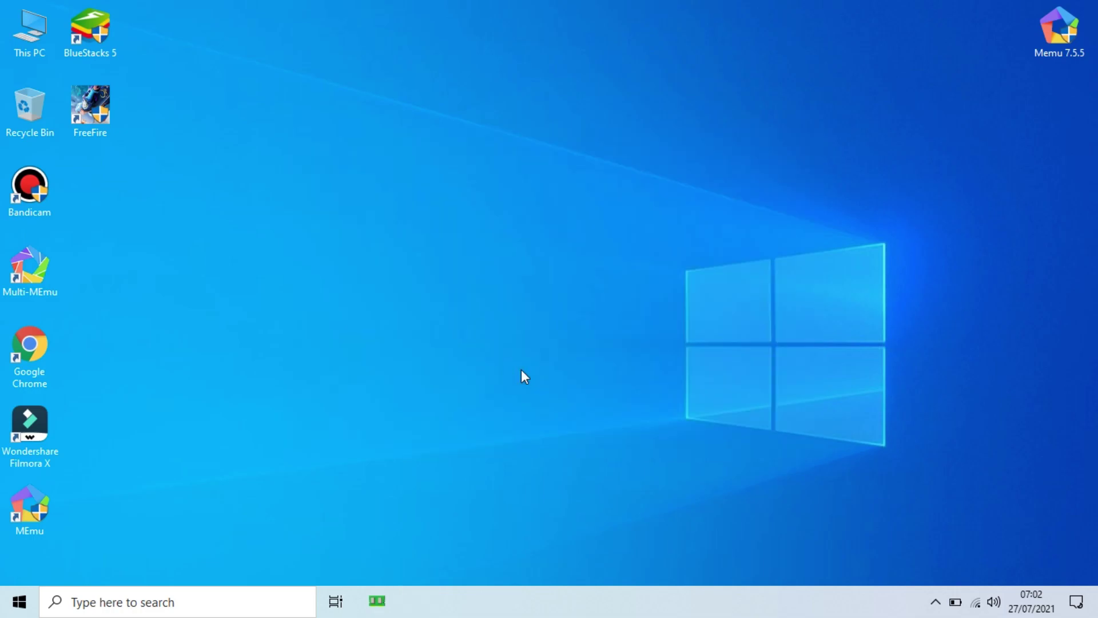
right_click(521, 369)
click(590, 418)
right_click(589, 413)
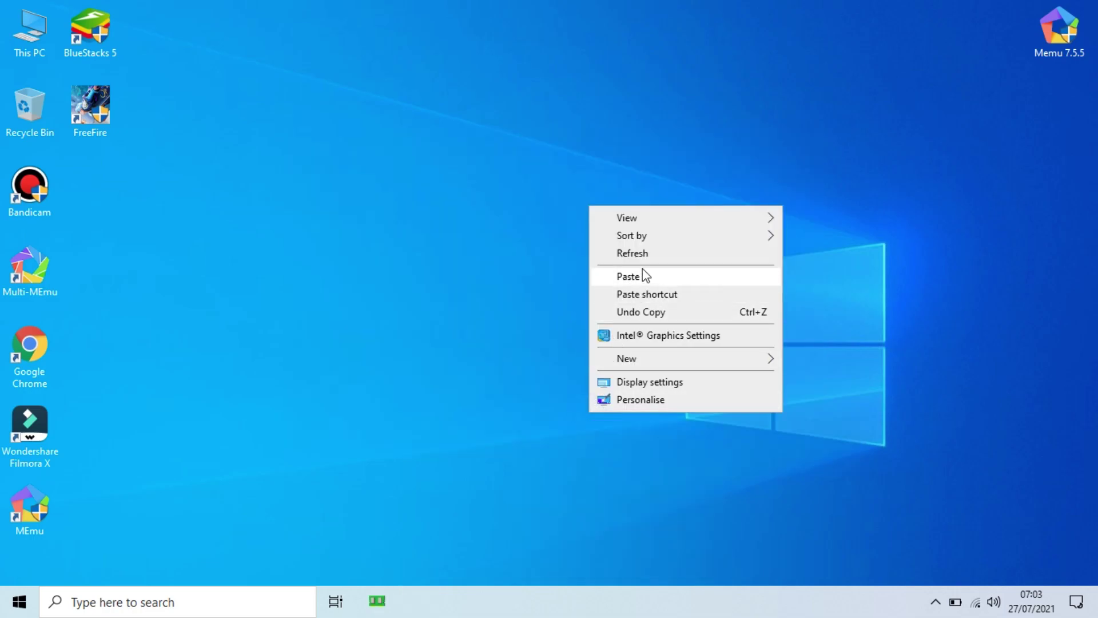
click(656, 253)
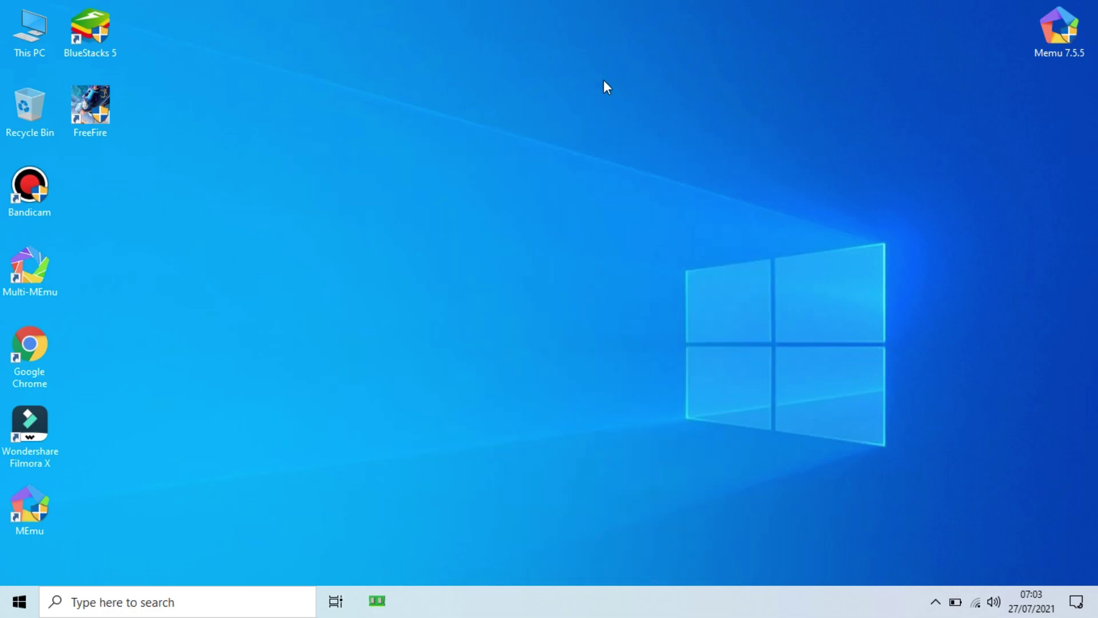
right_click(555, 601)
click(458, 359)
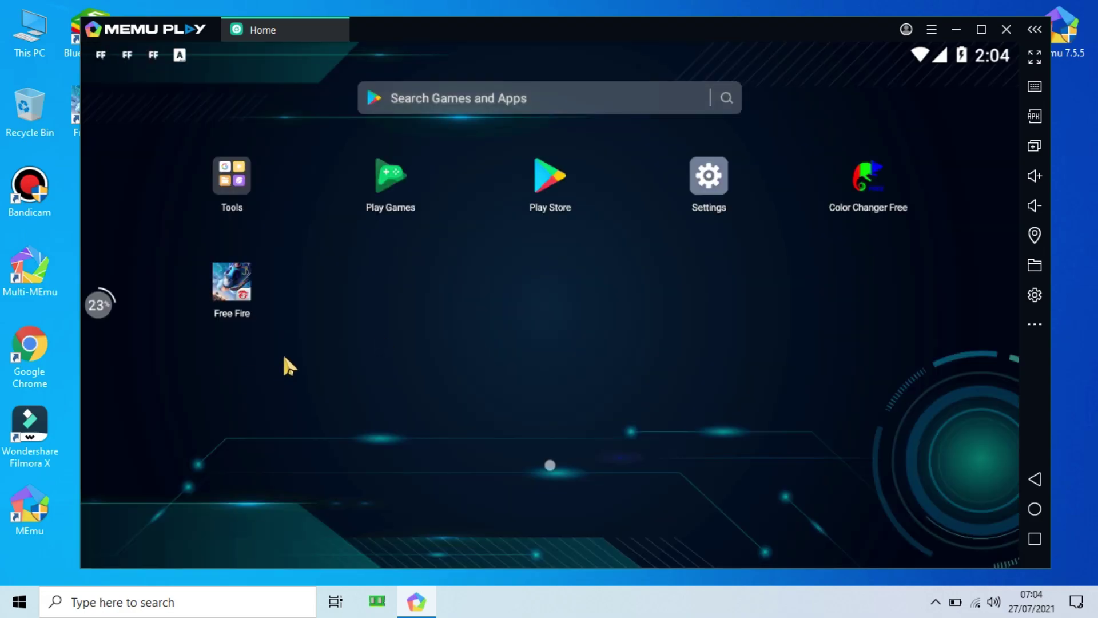
- Clear the Free Fire and other notifications from the emulator's notification shade
drag(147, 65, 228, 355)
click(677, 400)
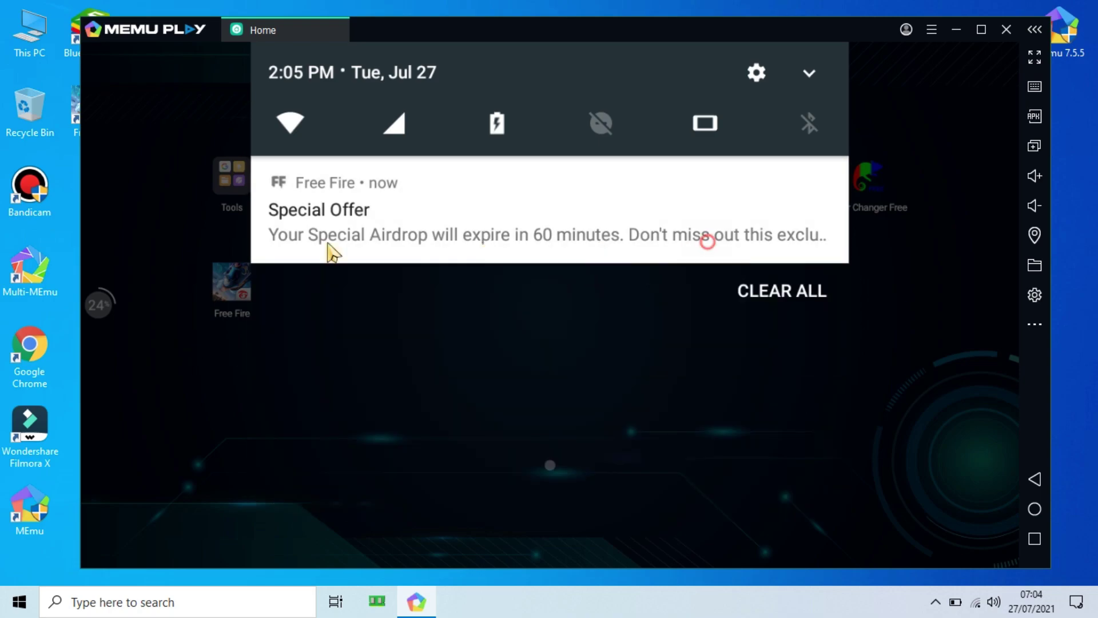
click(108, 315)
click(115, 256)
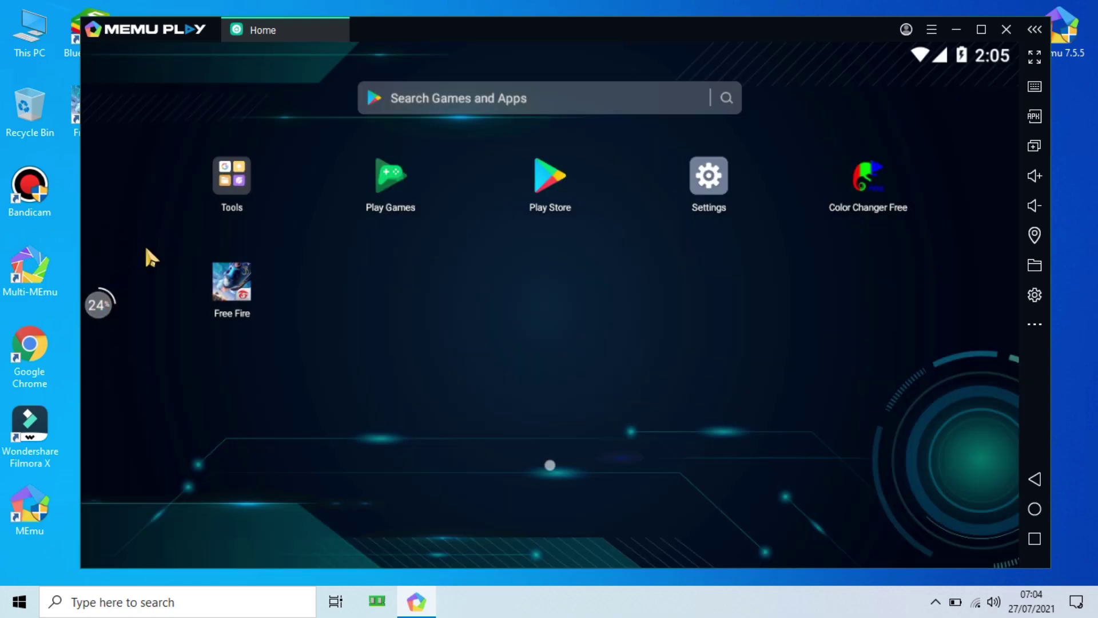
right_click(617, 2)
click(664, 45)
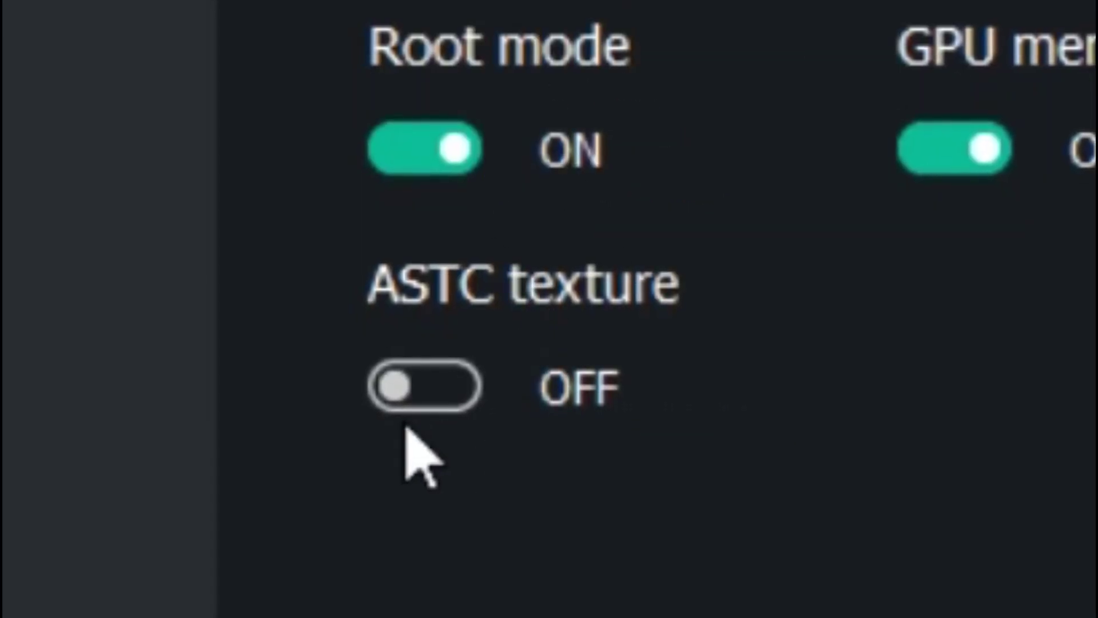
- Turn on ASTC texture in the emulator's engine settings and clean the ASTC cache
click(426, 377)
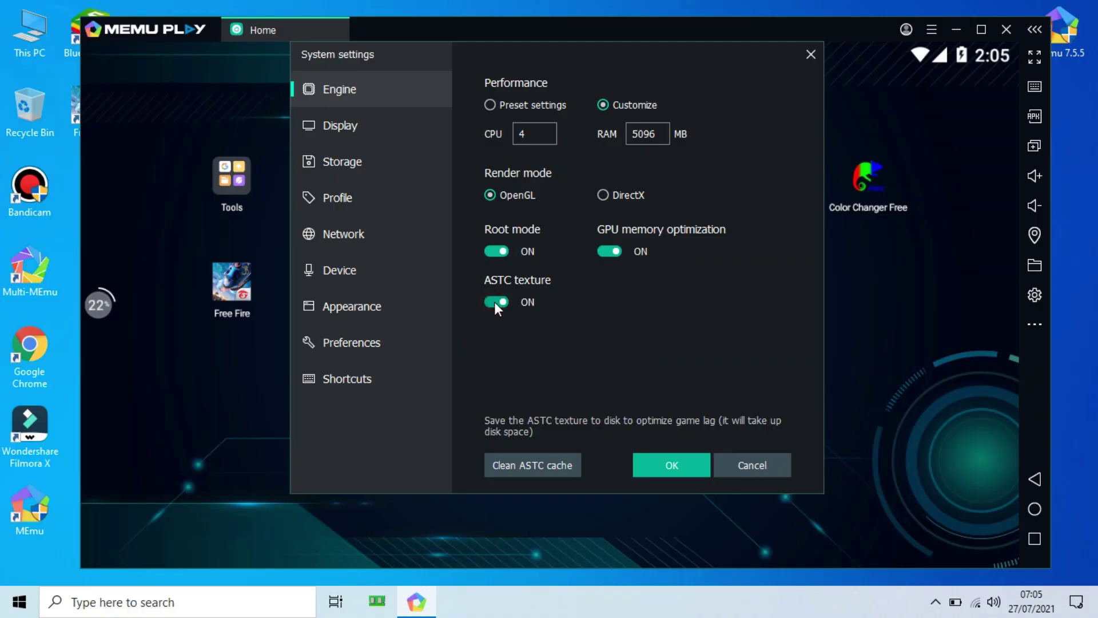
click(533, 464)
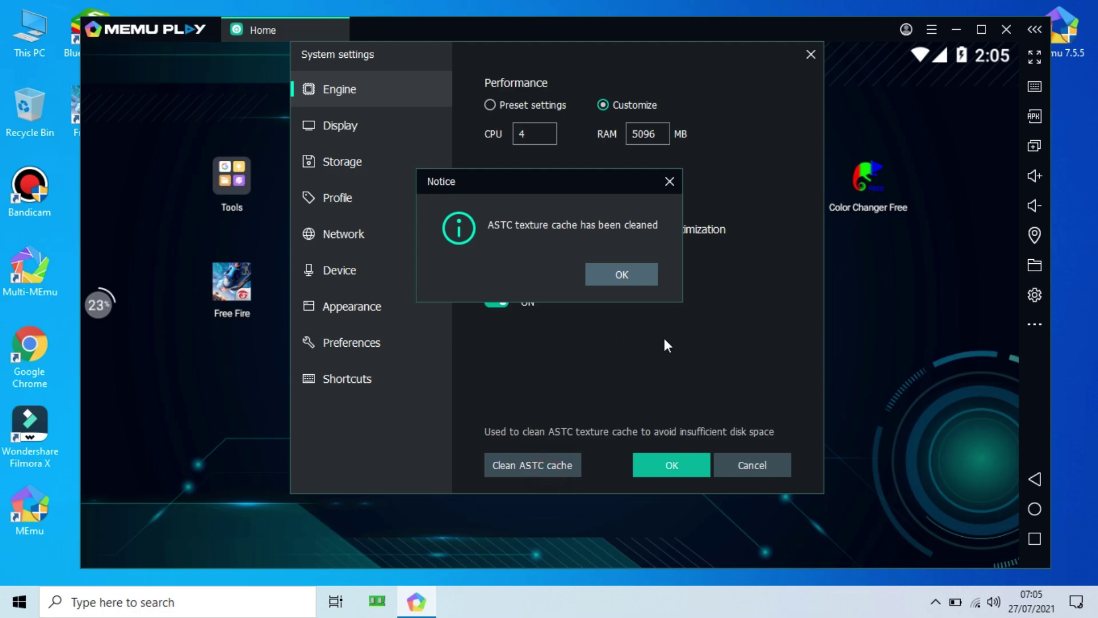
click(622, 275)
- Review the display, storage, profile, network, device, appearance, preferences and shortcut settings, and return to the engine settings
click(368, 135)
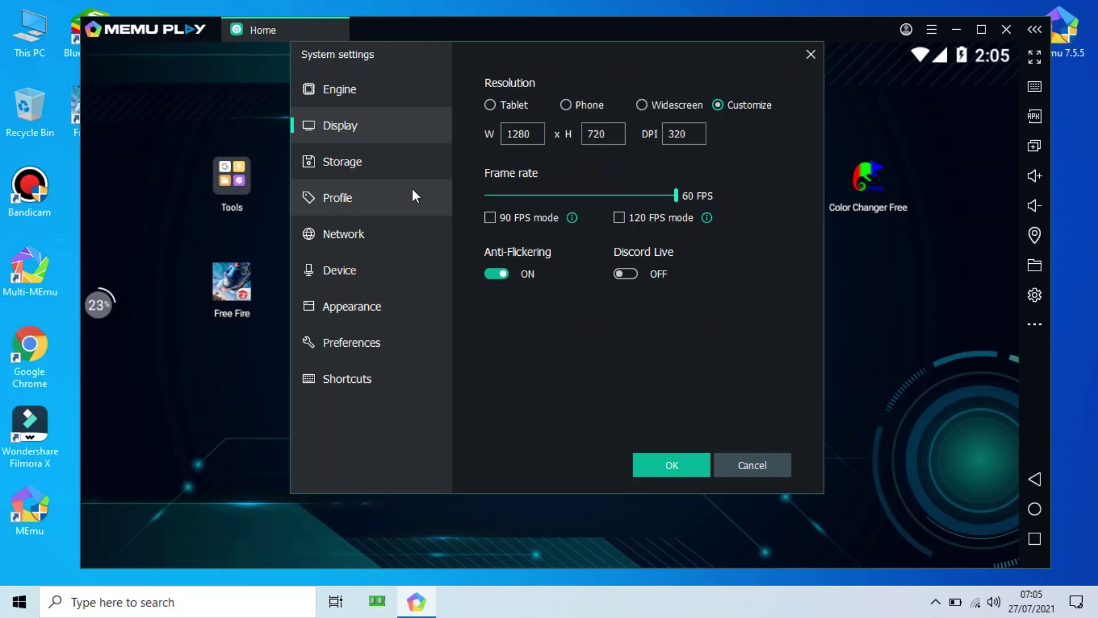
click(395, 170)
click(385, 209)
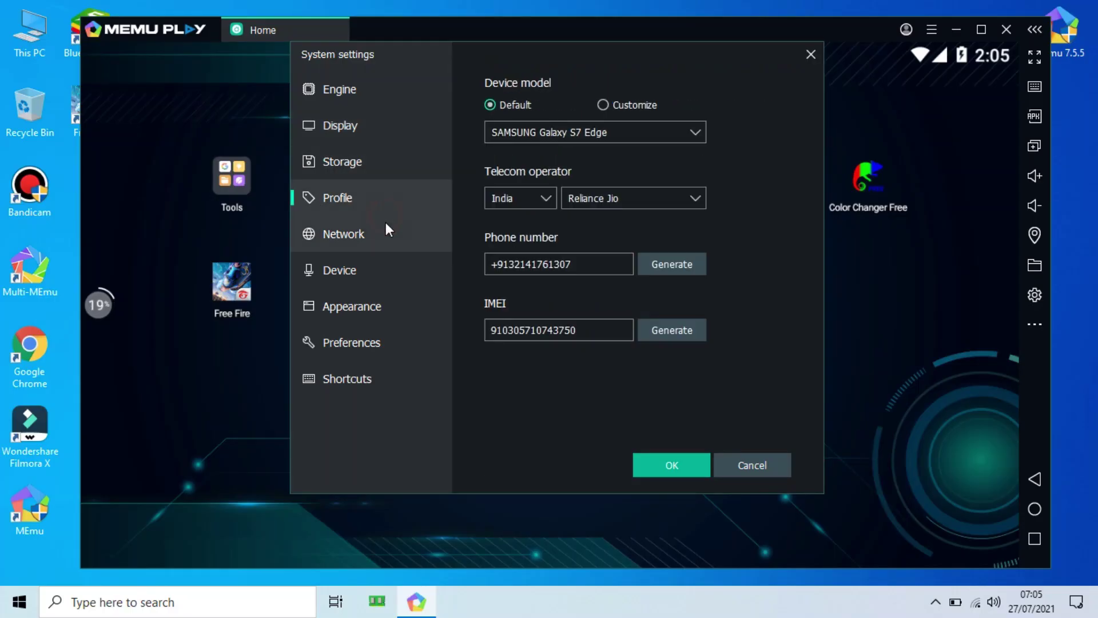
click(372, 226)
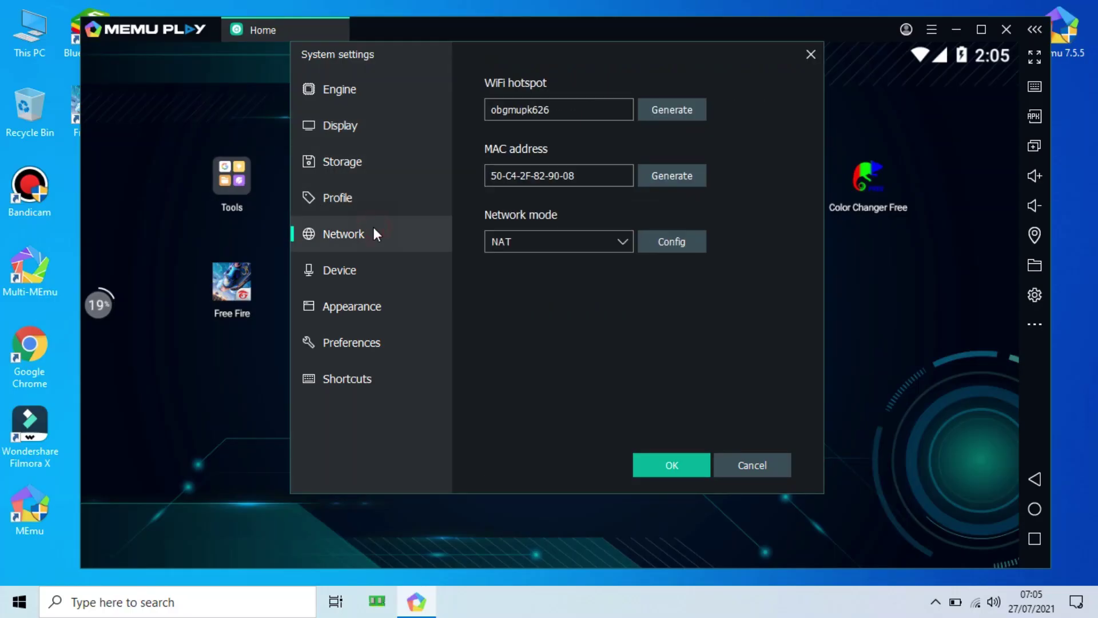
click(379, 270)
click(378, 299)
click(392, 337)
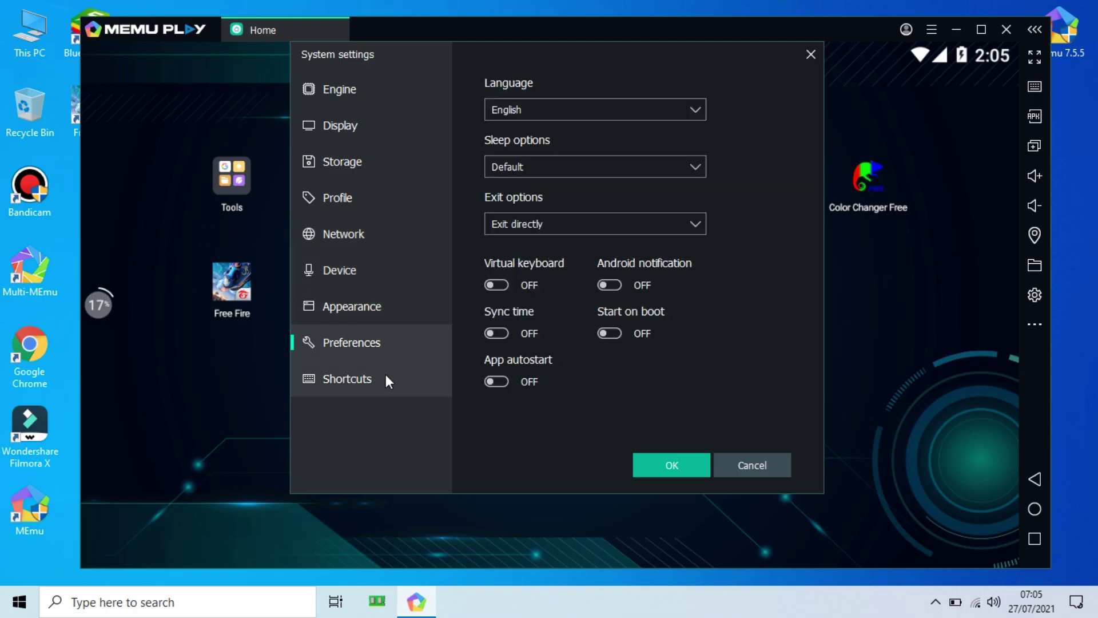
click(380, 379)
click(370, 112)
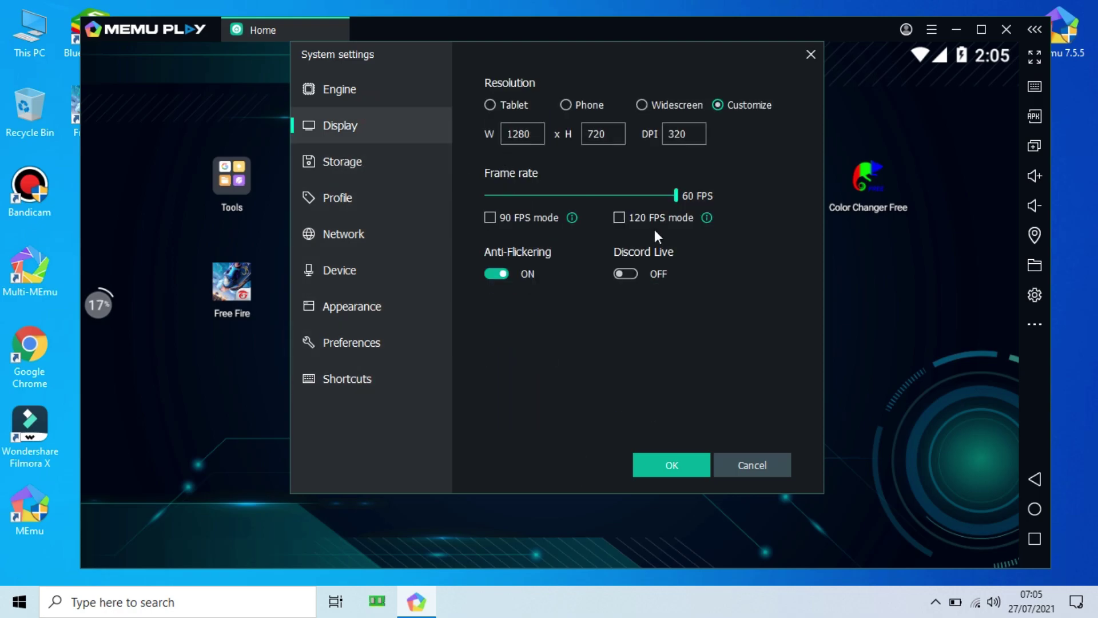
click(424, 101)
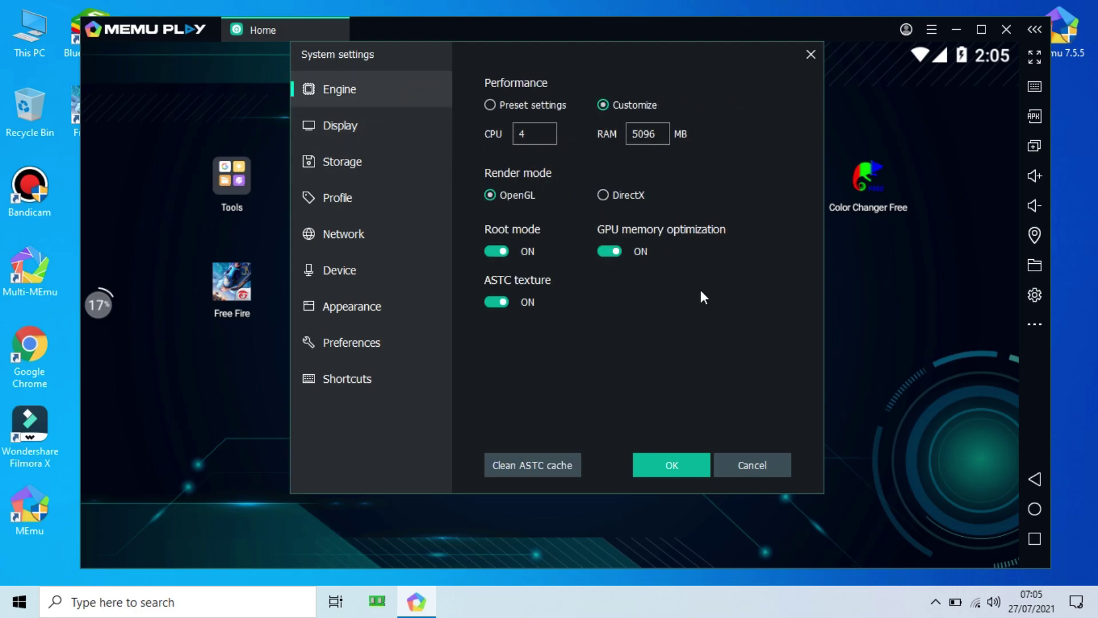
- Save the system settings and confirm the emulator restart
click(668, 467)
click(630, 272)
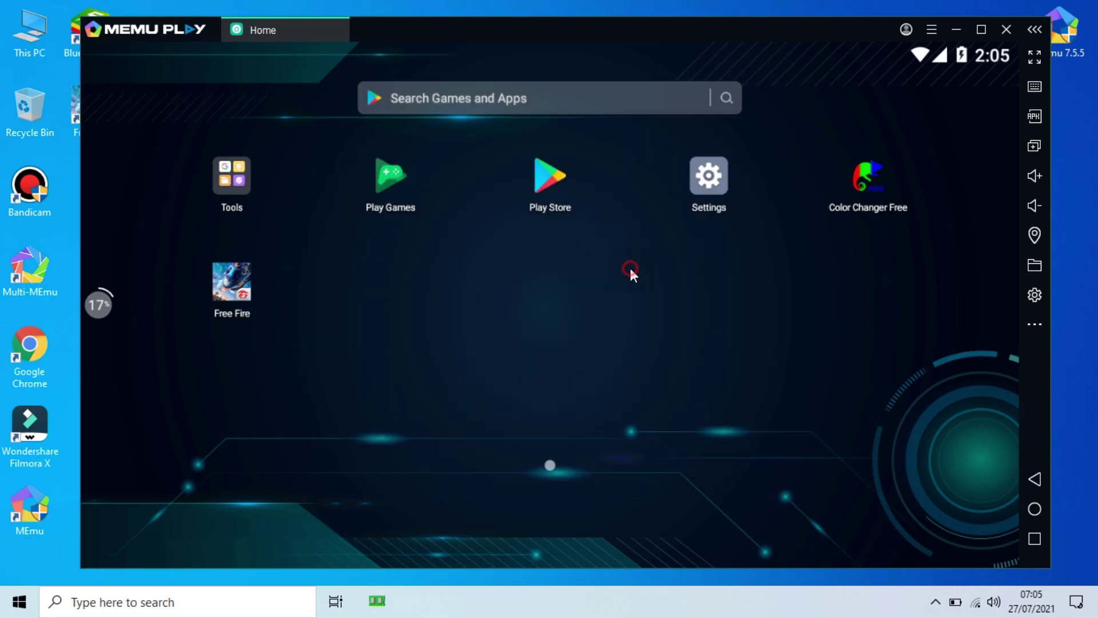
- Open Task Manager and set the priority of the MEmu.exe process to High
right_click(675, 605)
click(781, 520)
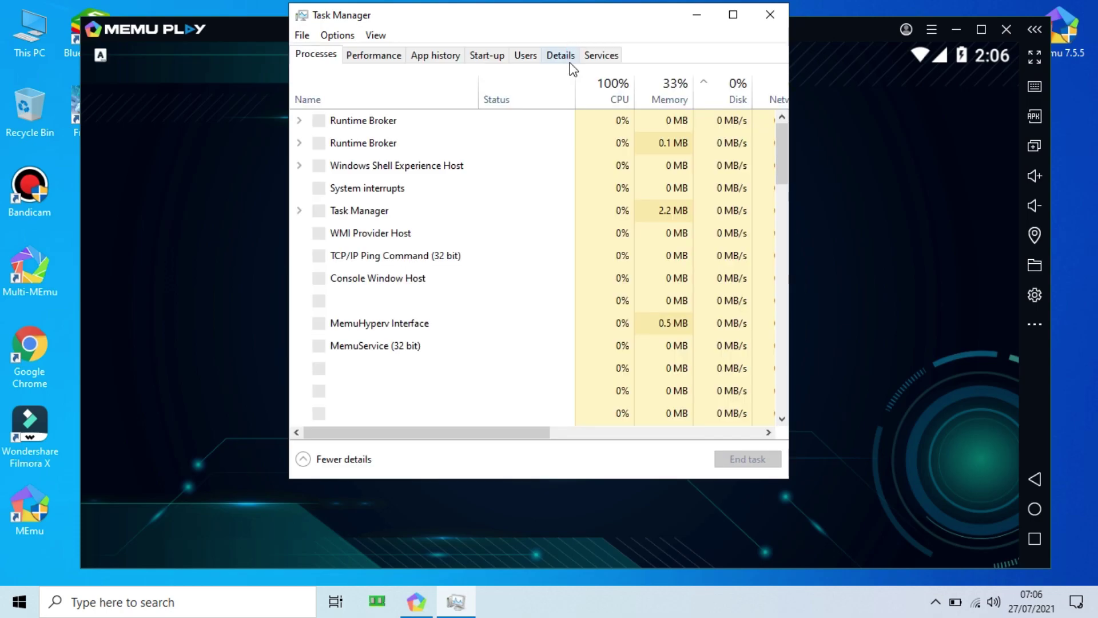
click(560, 55)
drag(783, 118, 681, 426)
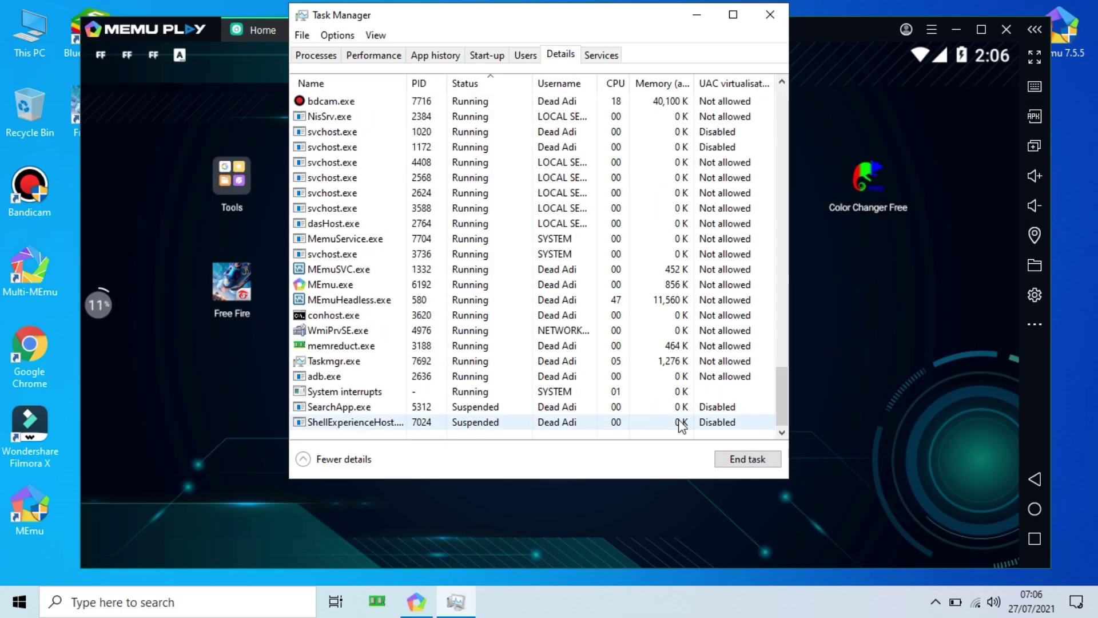
right_click(324, 283)
mouse_move(422, 352)
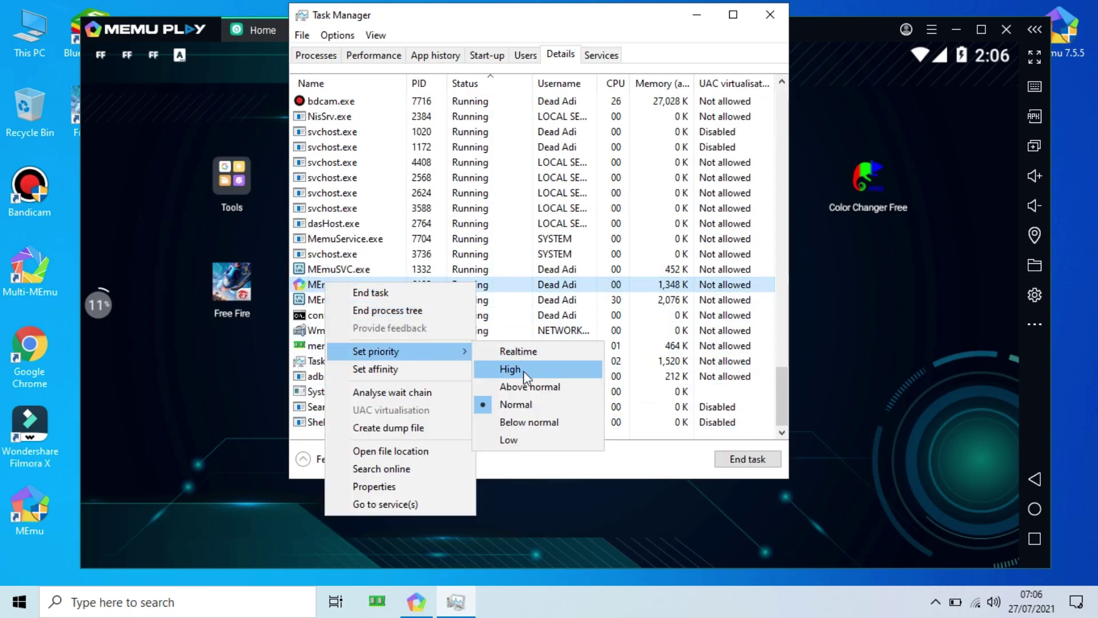
click(523, 369)
click(540, 320)
- Check the priority setting of MEmu.exe and close Task Manager
right_click(386, 287)
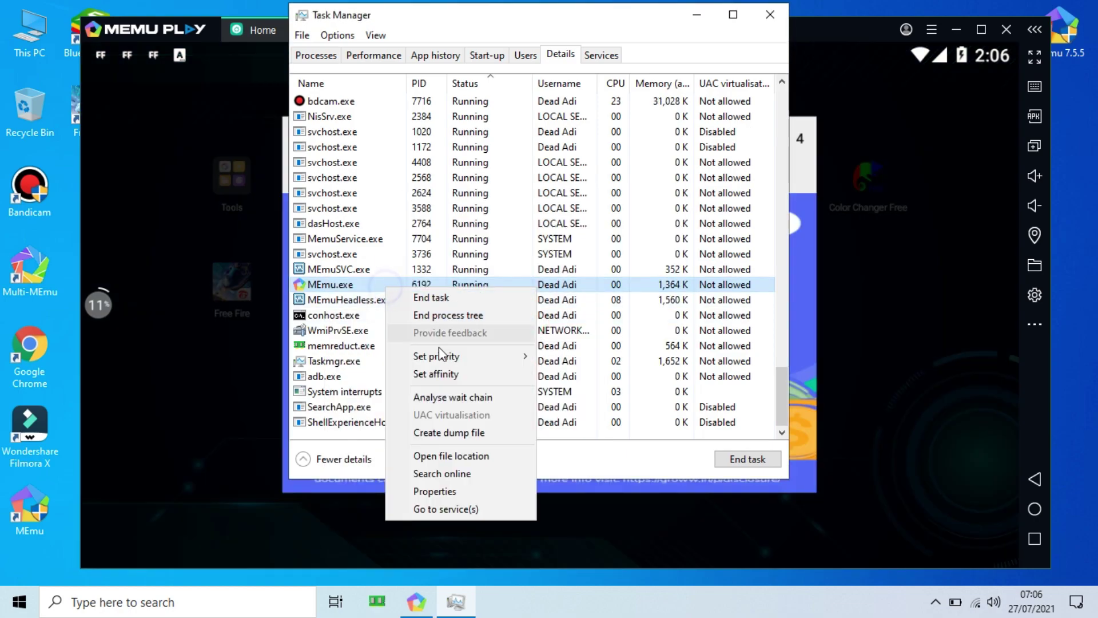
mouse_move(434, 356)
click(770, 14)
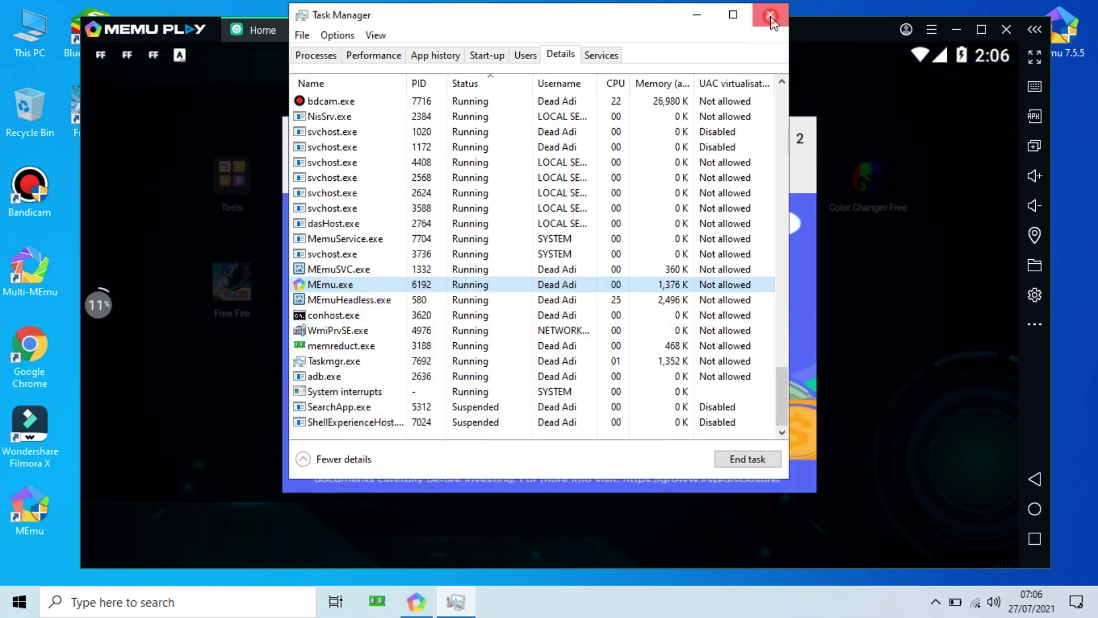
click(770, 15)
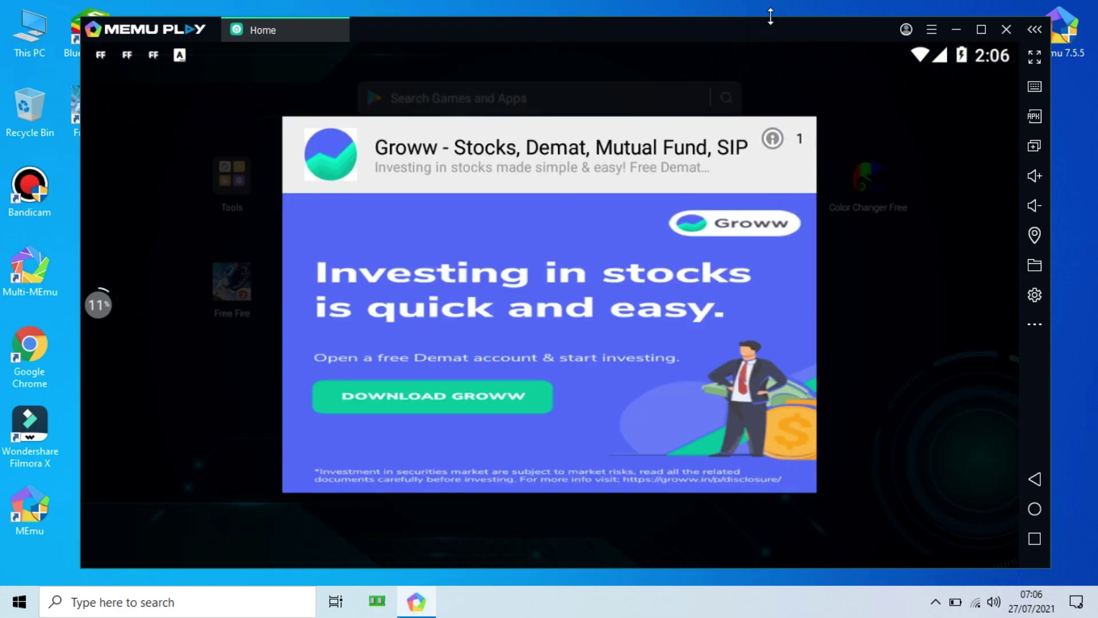
- Close the Groww advertisement in the emulator and dismiss the pending notifications
click(801, 136)
drag(658, 46, 675, 340)
drag(753, 410, 263, 394)
drag(610, 321, 164, 343)
drag(666, 250, 108, 268)
drag(738, 222, 407, 275)
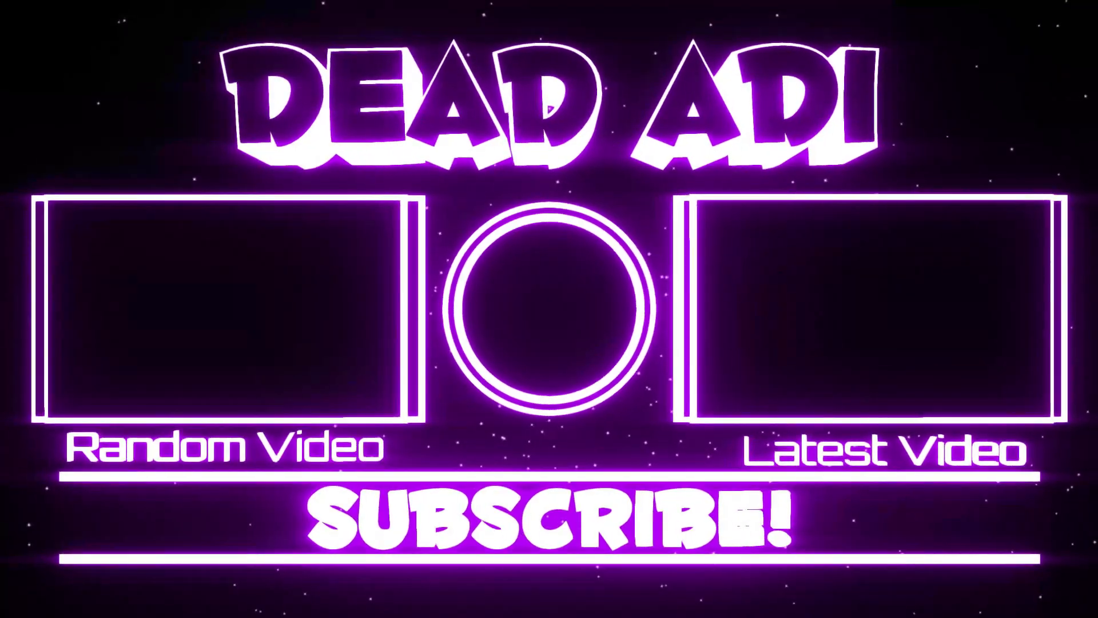